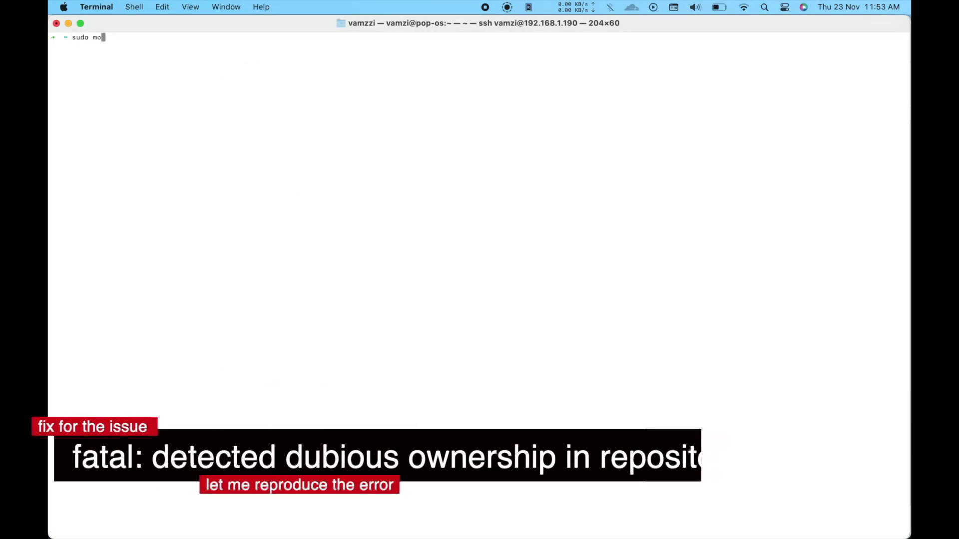
pyautogui.write('unt /dev/')
# Step: Mount /dev/nvme0n1p1 at /media/vamzi, then unmount it again
pyautogui.press('Tab')
pyautogui.press('Tab')
pyautogui.write('nvme0n1p1')
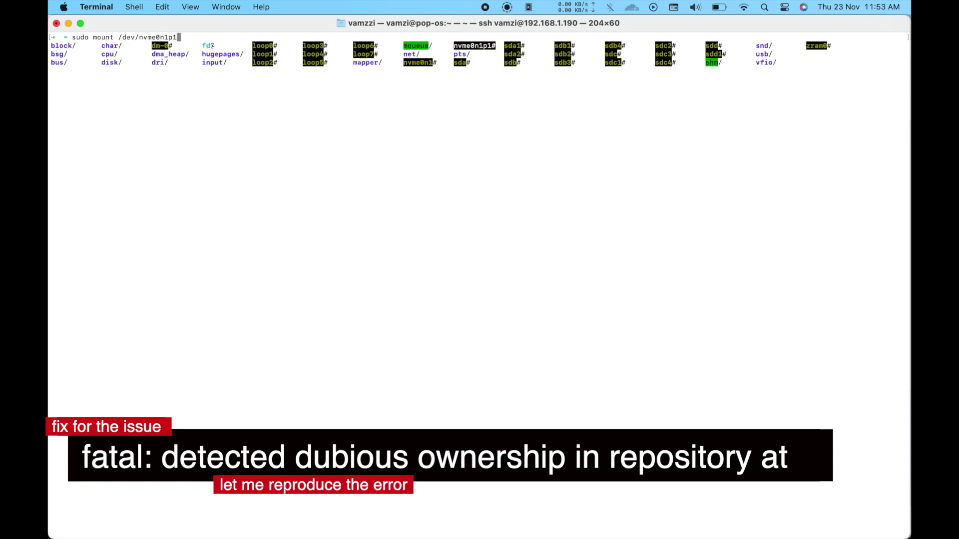
pyautogui.write(' /media/vamzi/')
pyautogui.press('Return')
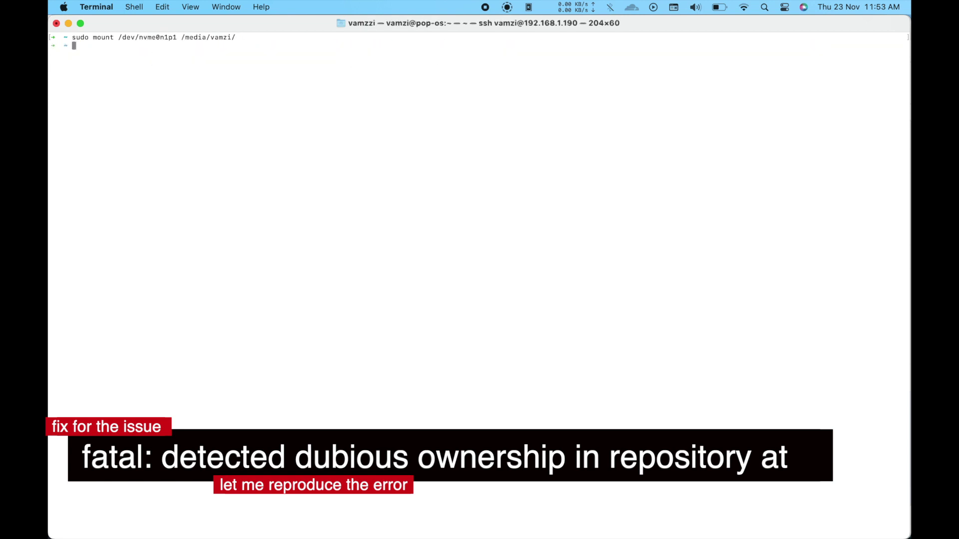
pyautogui.write('sudo umount /dev/nv')
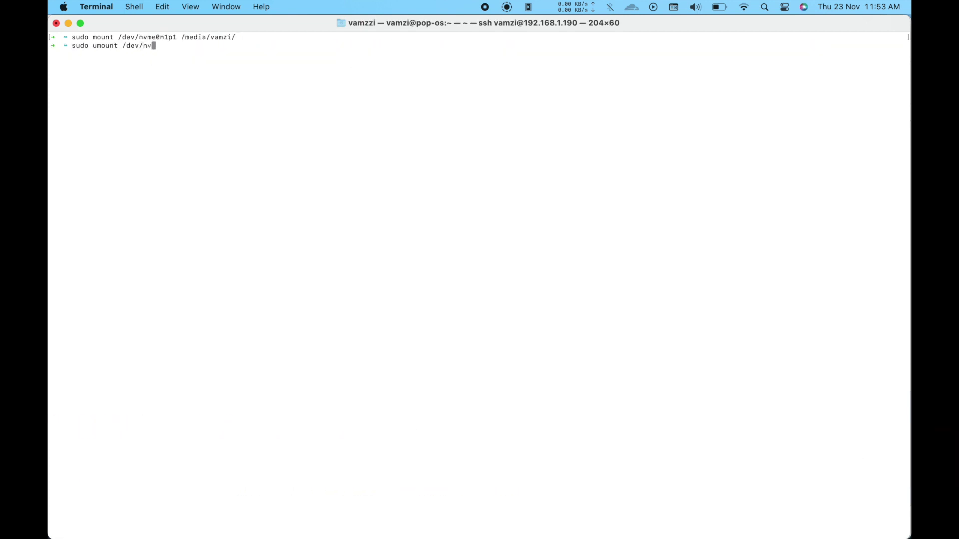
pyautogui.press('Tab')
pyautogui.press('Return')
# Step: Remount /dev/nvme0n1p1 on /media/vamzi/ssd and begin the path toward the webui project
pyautogui.press('Up')
pyautogui.press('Up')
pyautogui.press('Tab')
pyautogui.press('Tab')
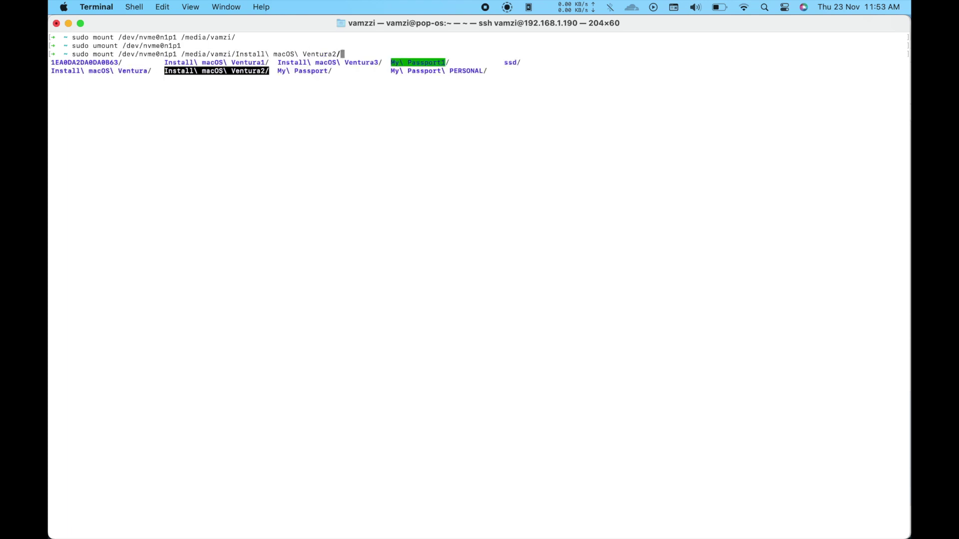
pyautogui.press('Tab')
pyautogui.press('Return')
pyautogui.press('Return')
pyautogui.write('cd /med')
pyautogui.press('Tab')
pyautogui.press('Tab')
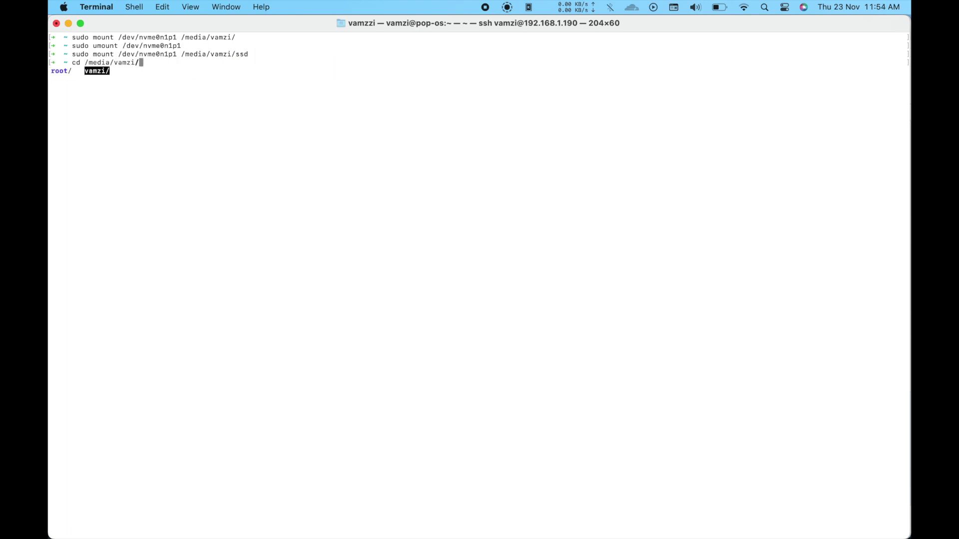
pyautogui.press('Tab')
pyautogui.press('Tab')
pyautogui.press('Tab')
pyautogui.press('Tab')
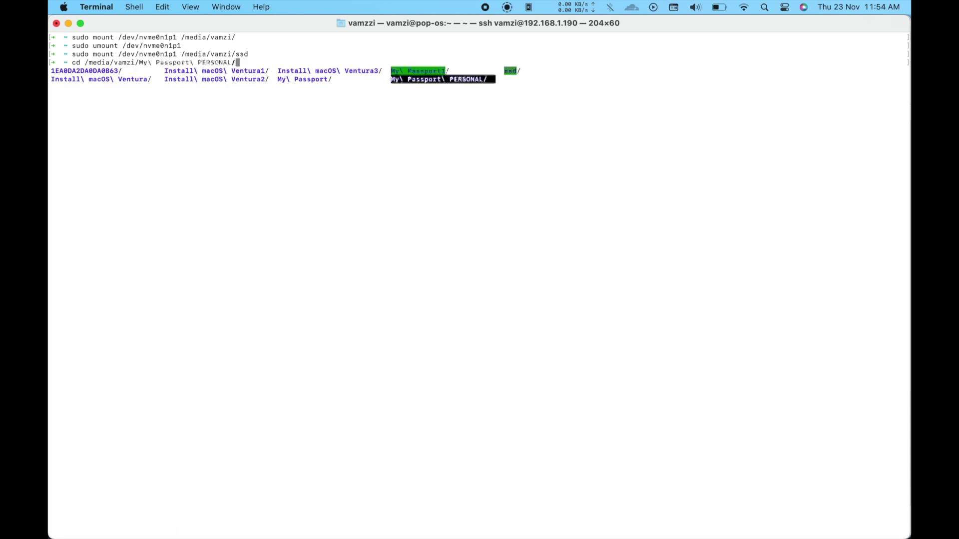
pyautogui.press('Tab')
pyautogui.press('Tab')
pyautogui.press('Tab')
pyautogui.press('Tab')
pyautogui.press('Tab')
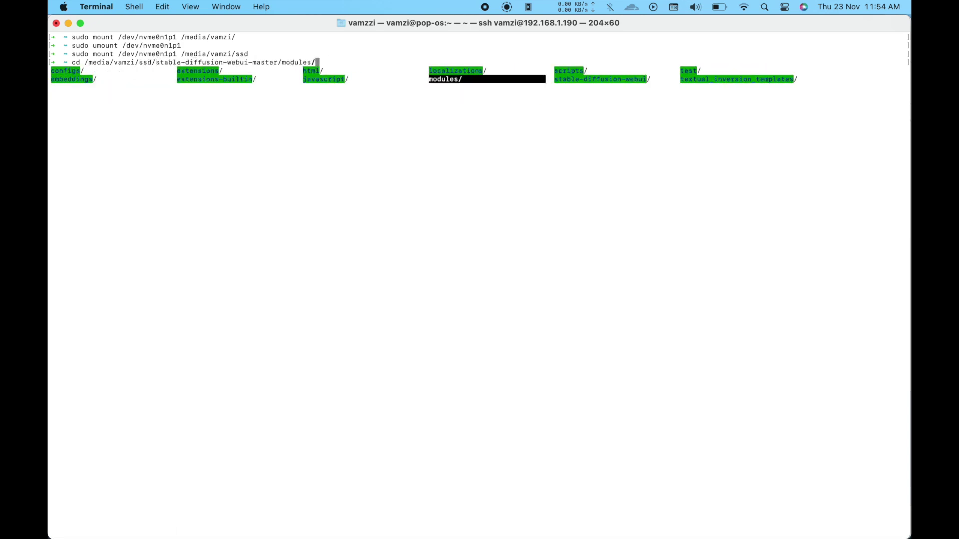
# Step: Enter the stable-diffusion-webui folder and run ./webui.sh, which fails with ownership errors
pyautogui.press('Return')
pyautogui.press('Return')
pyautogui.write('ls')
pyautogui.press('BackSpace')
pyautogui.press('BackSpace')
pyautogui.write('.')
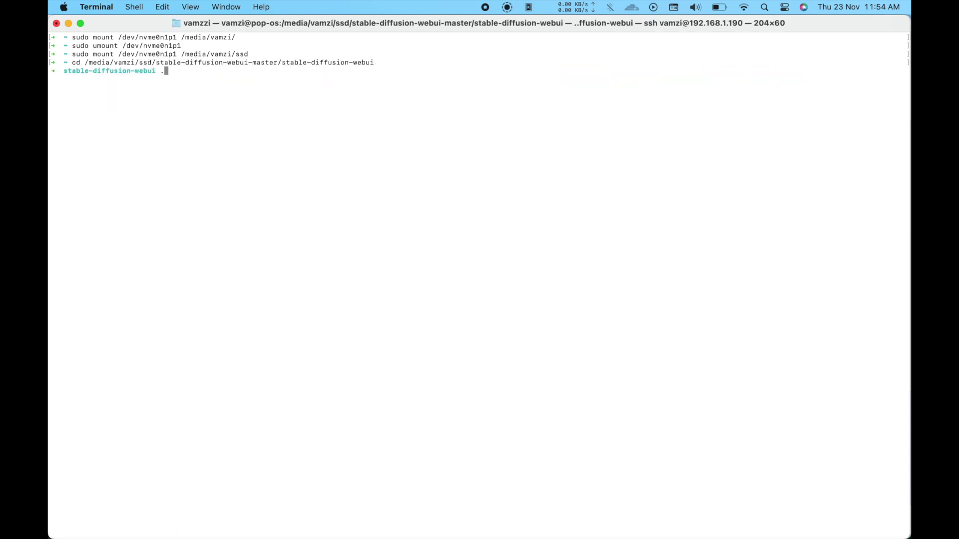
pyautogui.write('/webui')
pyautogui.press('Tab')
pyautogui.press('Tab')
pyautogui.press('Tab')
pyautogui.press('Tab')
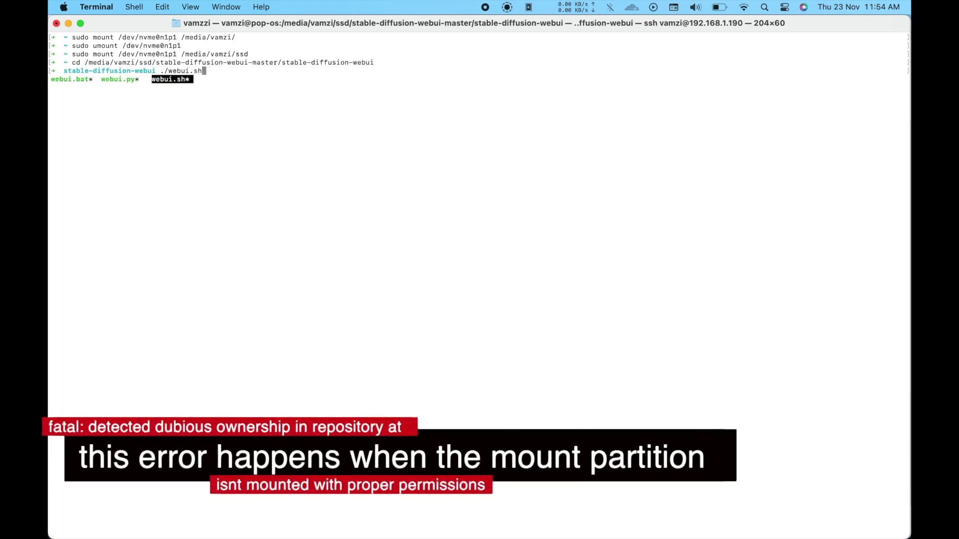
pyautogui.press('Return')
pyautogui.press('Return')
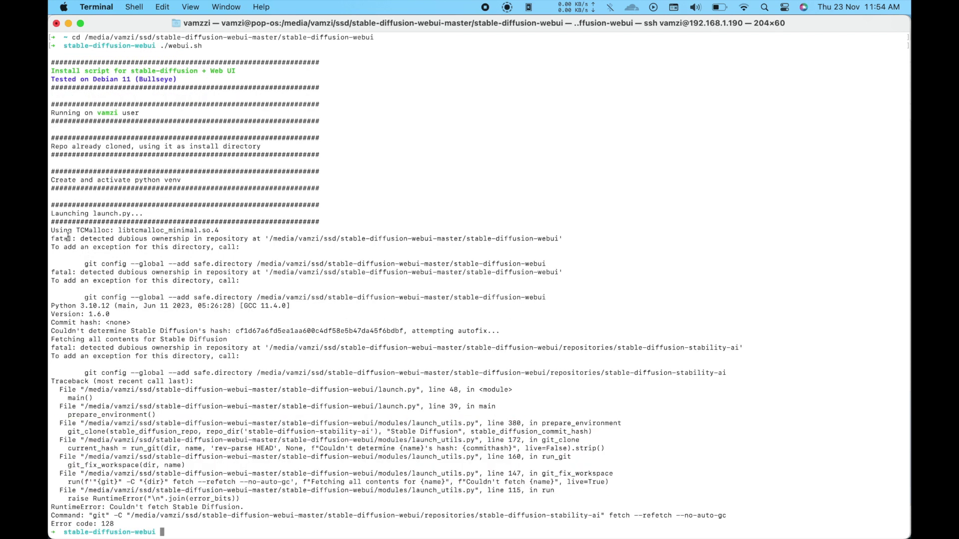
# Step: Copy the dubious-ownership fatal error lines down to the failed command
pyautogui.moveTo(51, 235); pyautogui.dragTo(180, 271)
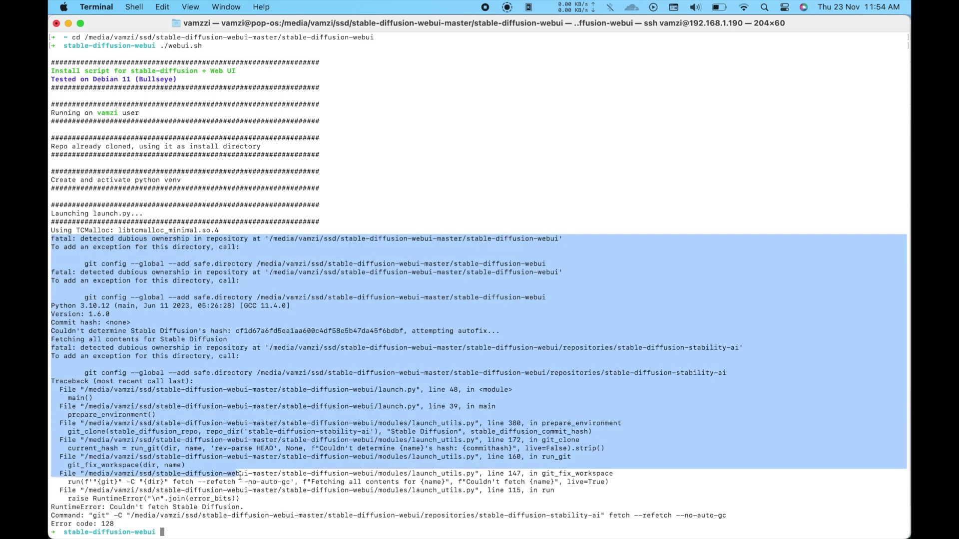
pyautogui.moveTo(180, 271); pyautogui.dragTo(266, 521)
pyautogui.rightClick(244, 444)
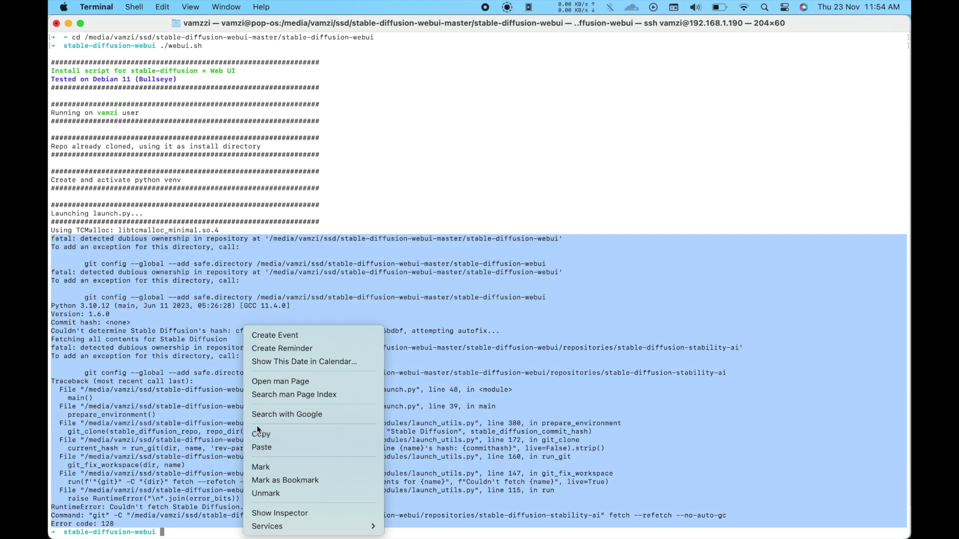
pyautogui.click(184, 363)
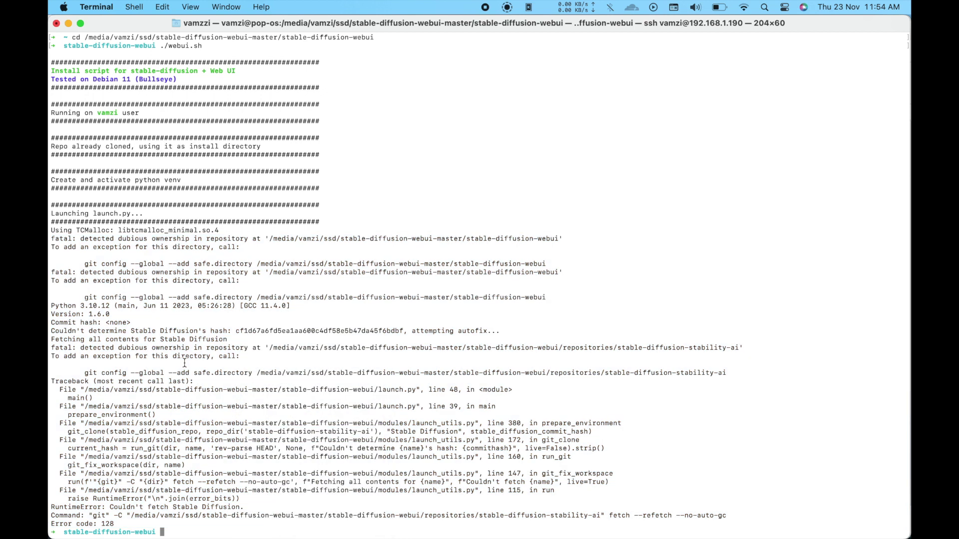
pyautogui.write('cd ~')
# Step: Return to the home directory and unmount /dev/nvme0n1p1 with sudo
pyautogui.press('Return')
pyautogui.write('su')
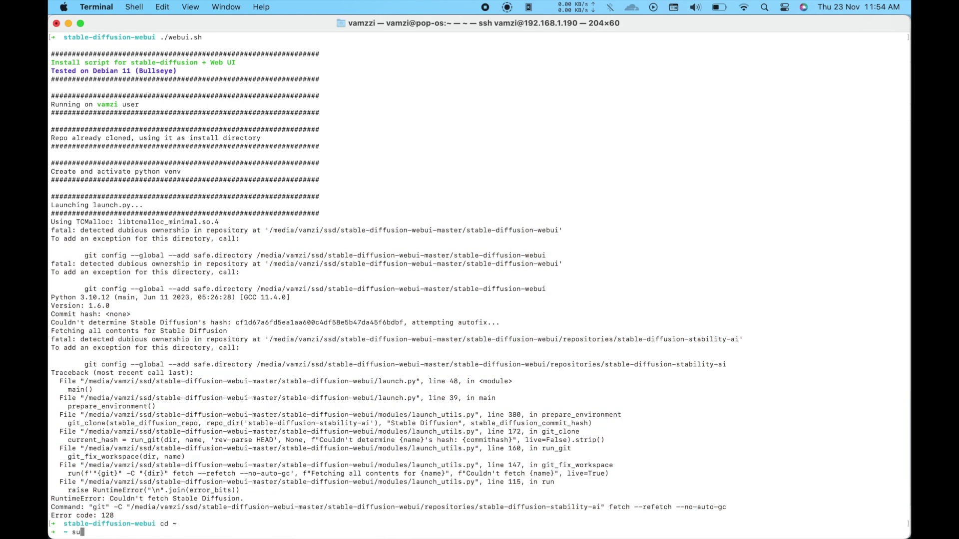
pyautogui.write('do umount /de/')
pyautogui.write('v/nvme0n1p1')
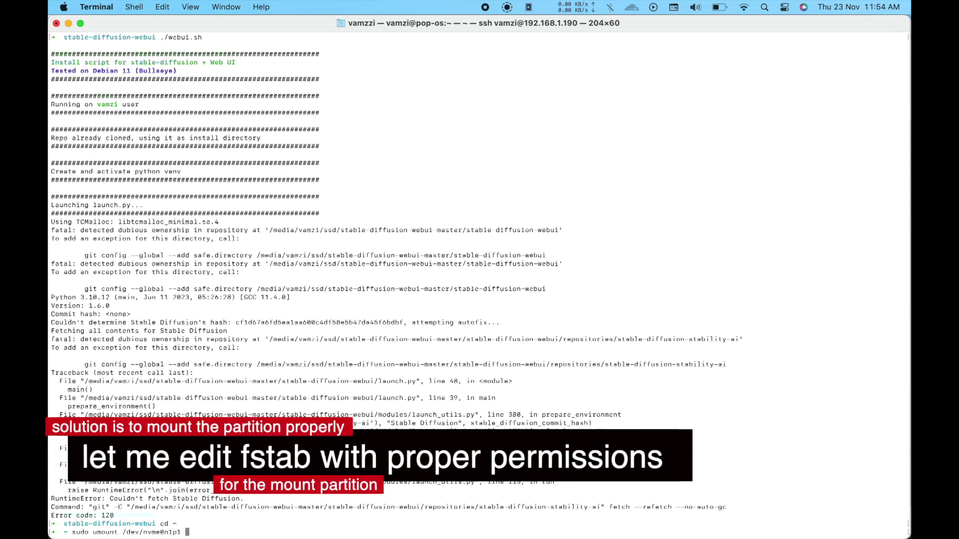
pyautogui.press('Return')
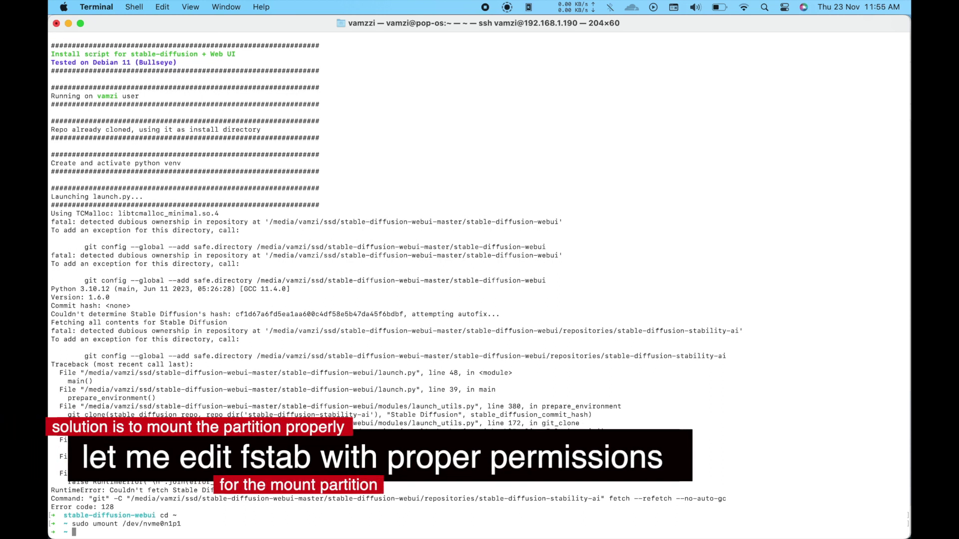
pyautogui.write('sudo ')
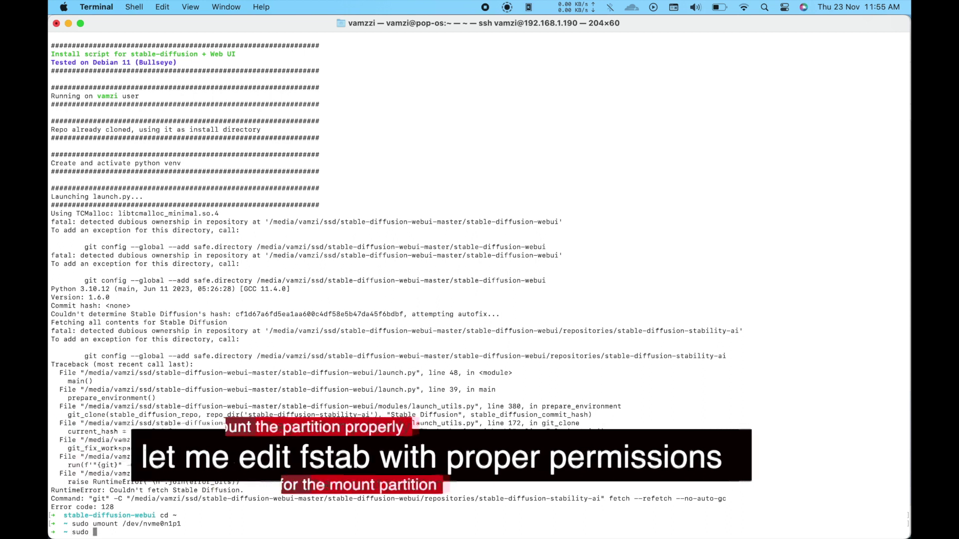
pyautogui.write('nano /et')
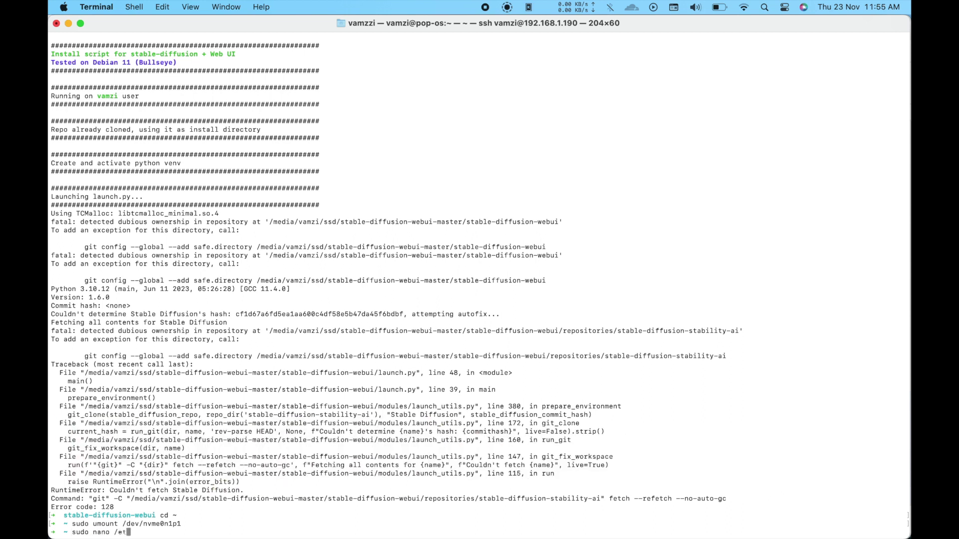
pyautogui.write('c.')
pyautogui.write('fstab')
# Step: Open /etc/fstab in nano and add the ntfs-3g nvme0n1p1 entry with uid=1000
pyautogui.press('Return')
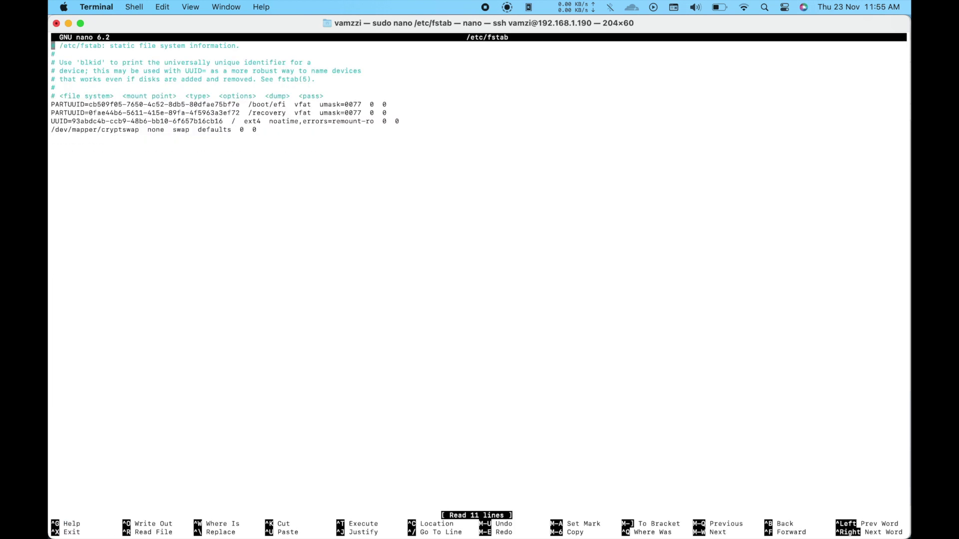
pyautogui.press('Down')
pyautogui.press('Down')
pyautogui.press('Down')
pyautogui.press('Down')
pyautogui.press('Down')
pyautogui.press('Down')
pyautogui.write('/dev/nvme0n1p1 ')
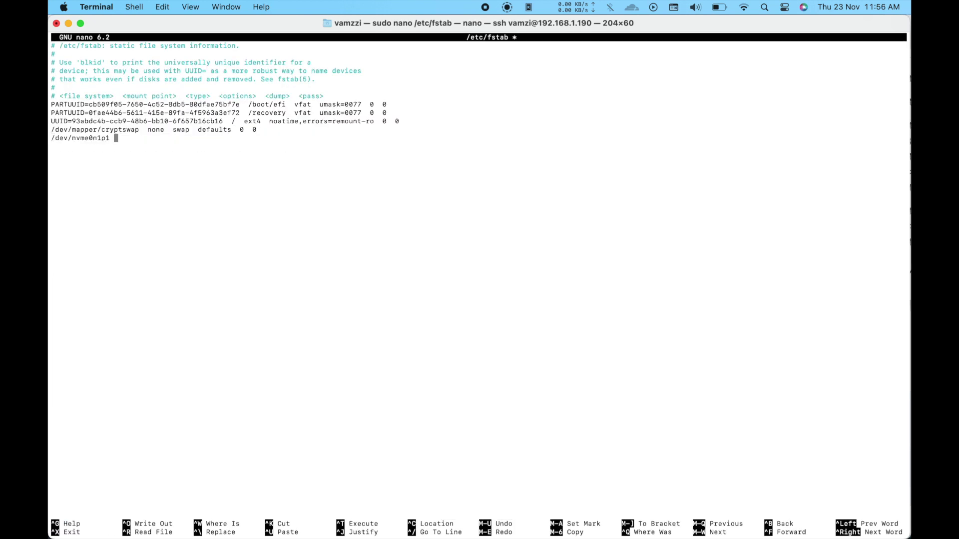
pyautogui.write('/media/vamzzi')
pyautogui.write('/ssd ntfs')
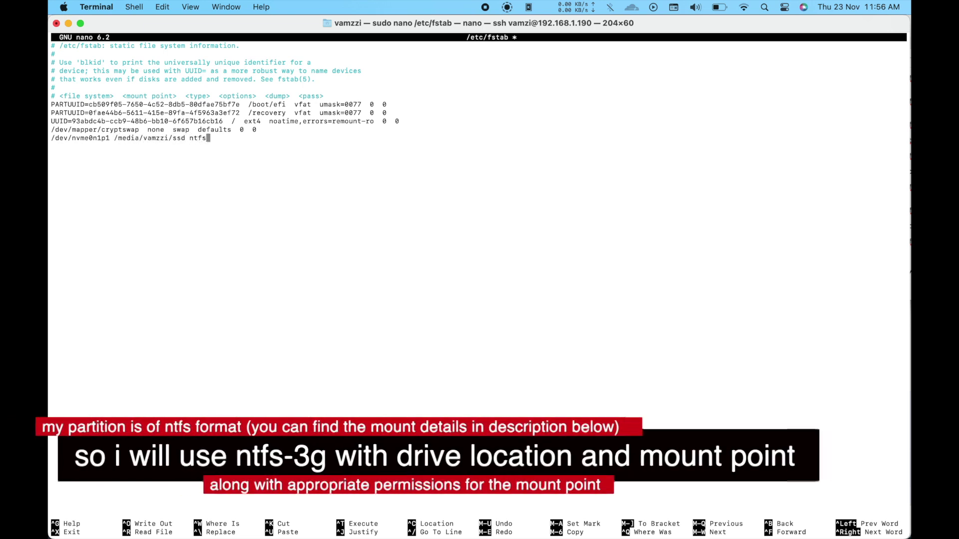
pyautogui.write('-3gg nos')
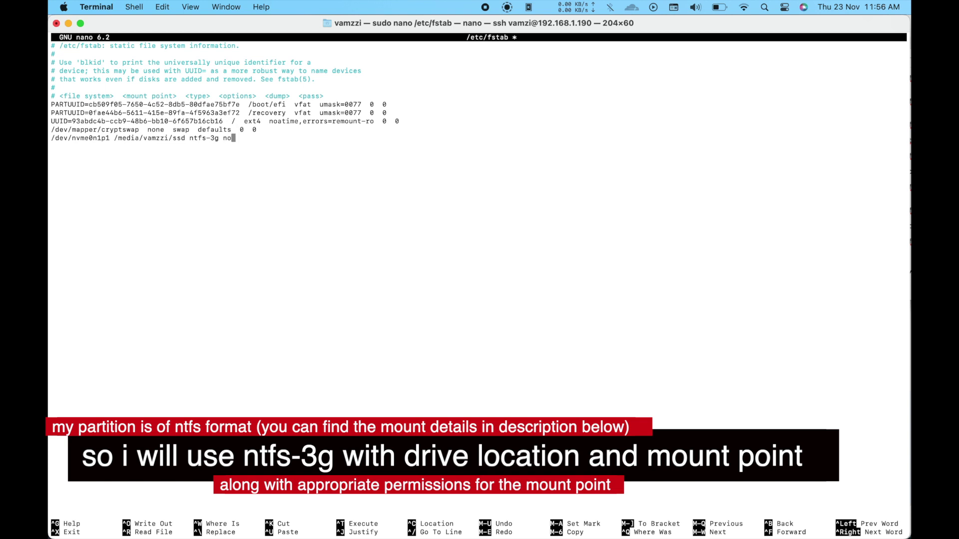
pyautogui.write('uid,nodev,nofail,')
pyautogui.write('uid=100,gid=')
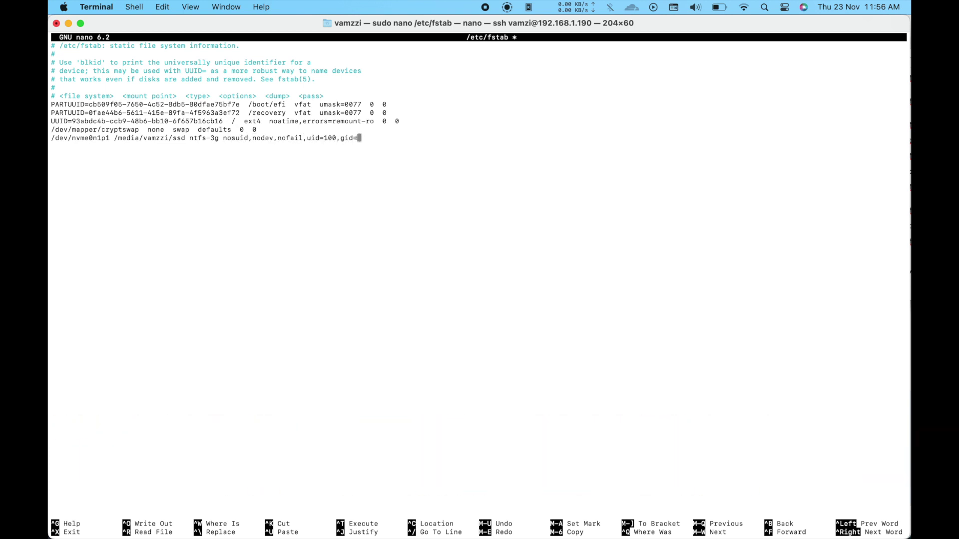
pyautogui.write('1000,')
pyautogui.write('x-gvfs-show,x-gvf')
pyautogui.write('s-name=Da')
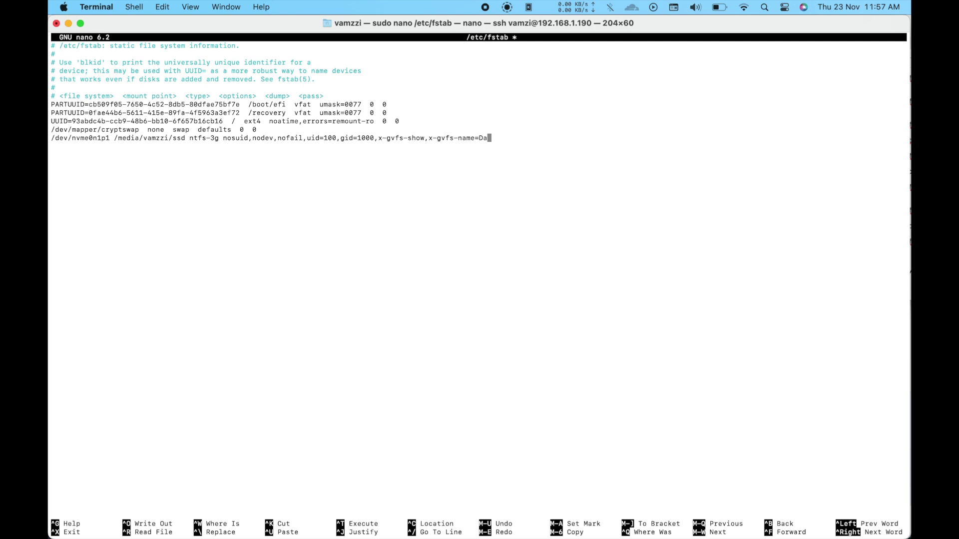
pyautogui.write('ta-drive 0 0')
pyautogui.press('Left')
pyautogui.press('Left')
pyautogui.press('Left')
pyautogui.press('Left')
pyautogui.press('Left')
pyautogui.press('Left')
pyautogui.write('0')
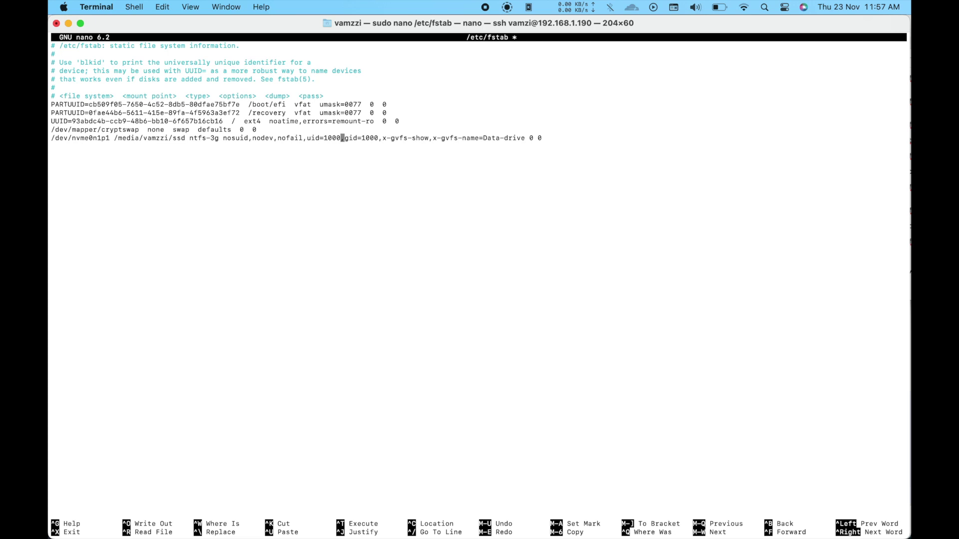
# Step: Remove the extra z from the user name in the mount path and save fstab
pyautogui.hotkey('ctrl', 'o')
pyautogui.press('Return')
pyautogui.press('Home')
pyautogui.press('Right')
pyautogui.press('Right')
pyautogui.press('Right')
pyautogui.press('Right')
pyautogui.press('Right')
pyautogui.press('Right')
pyautogui.press('Right')
pyautogui.press('Right')
pyautogui.press('Right')
pyautogui.press('BackSpace')
pyautogui.hotkey('ctrl', 'x')
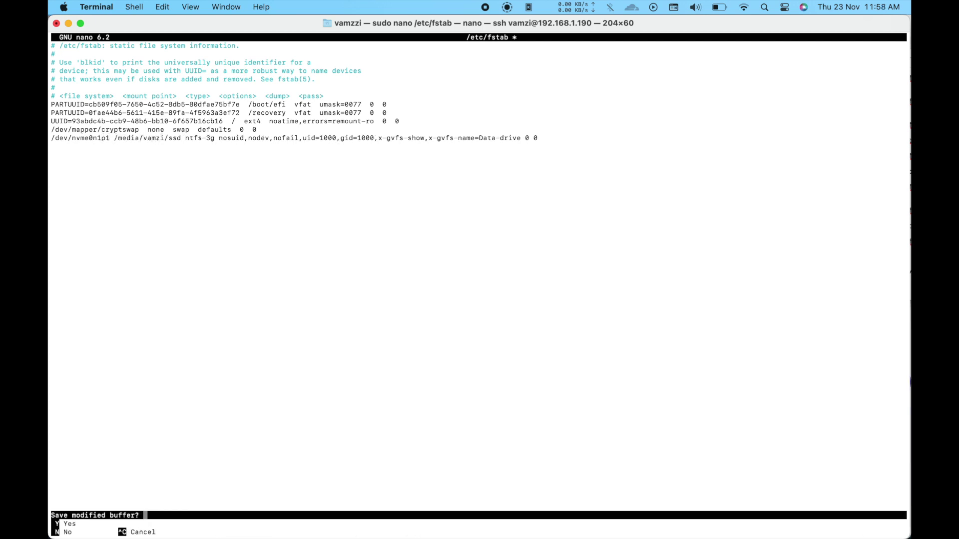
pyautogui.press('y')
pyautogui.press('Return')
pyautogui.write('mkdi')
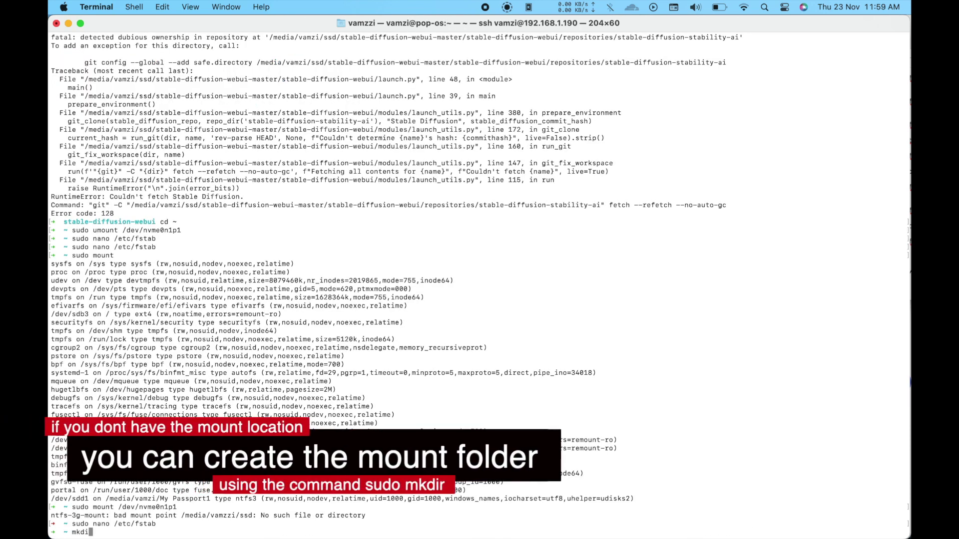
pyautogui.write('m')
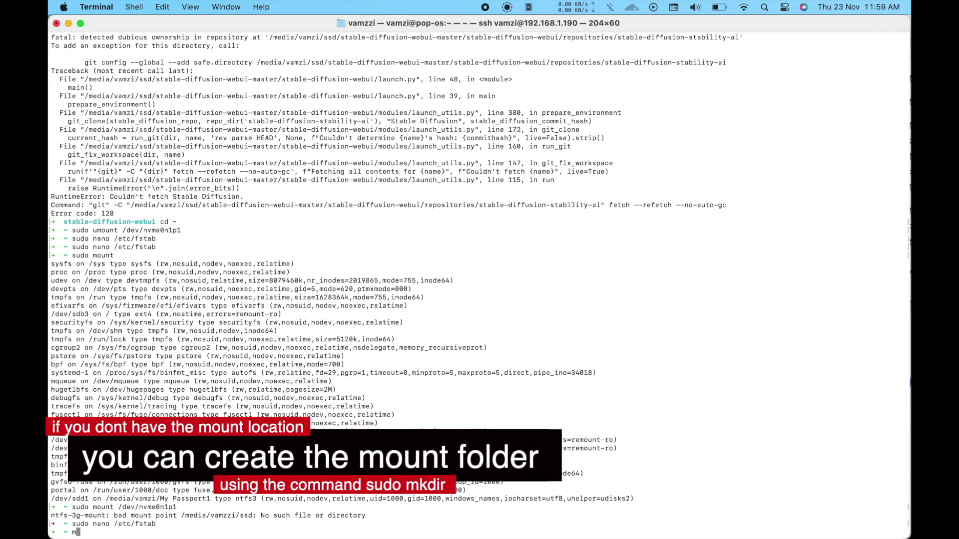
pyautogui.write('kdir /medi')
pyautogui.write('a/vamzi')
pyautogui.write('/ssd')
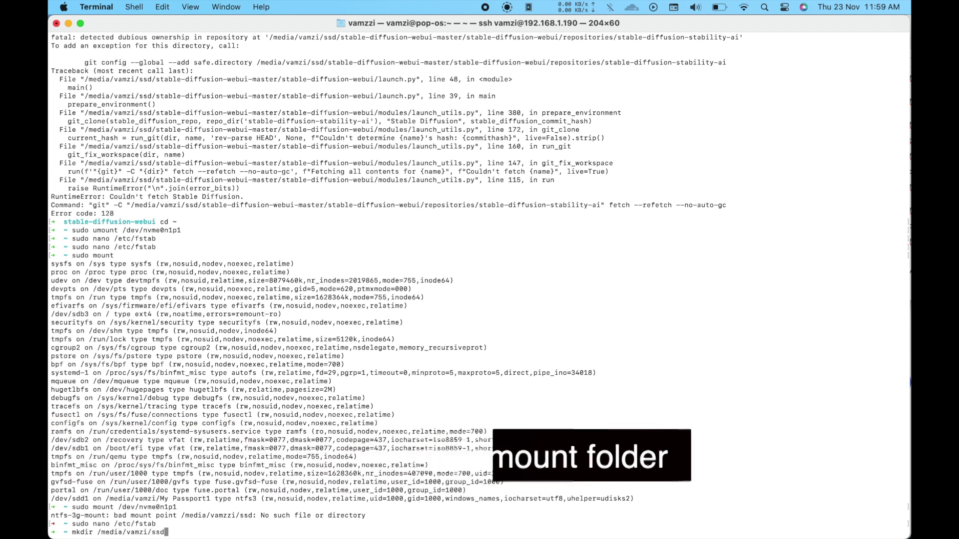
# Step: Run sudo mkdir /media/vamzi/ssd, which reports the folder already exists
pyautogui.press('Left')
pyautogui.press('Left')
pyautogui.press('Left')
pyautogui.press('Left')
pyautogui.press('Left')
pyautogui.press('Left')
pyautogui.press('Left')
pyautogui.press('Left')
pyautogui.press('Left')
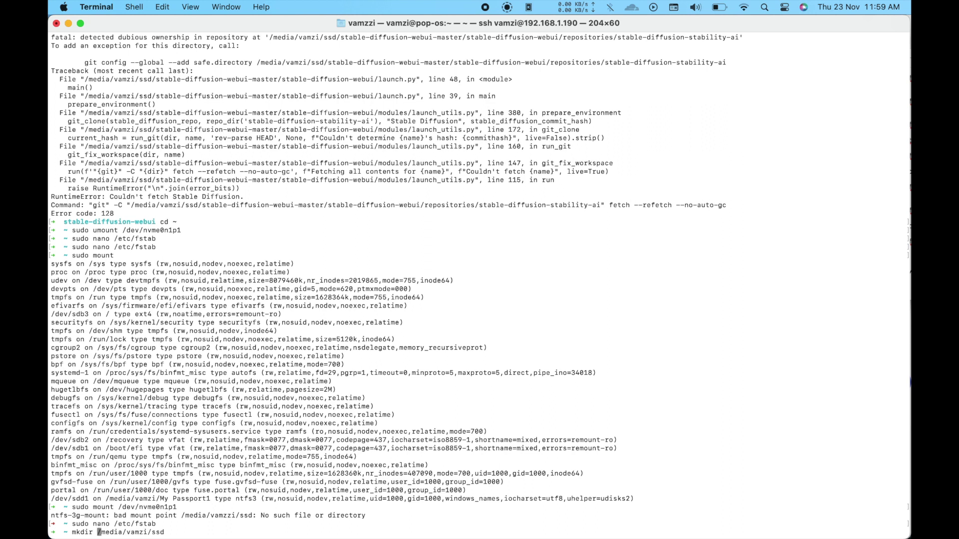
pyautogui.press('Left')
pyautogui.press('Left')
pyautogui.press('Left')
pyautogui.write('sudo')
pyautogui.press('Return')
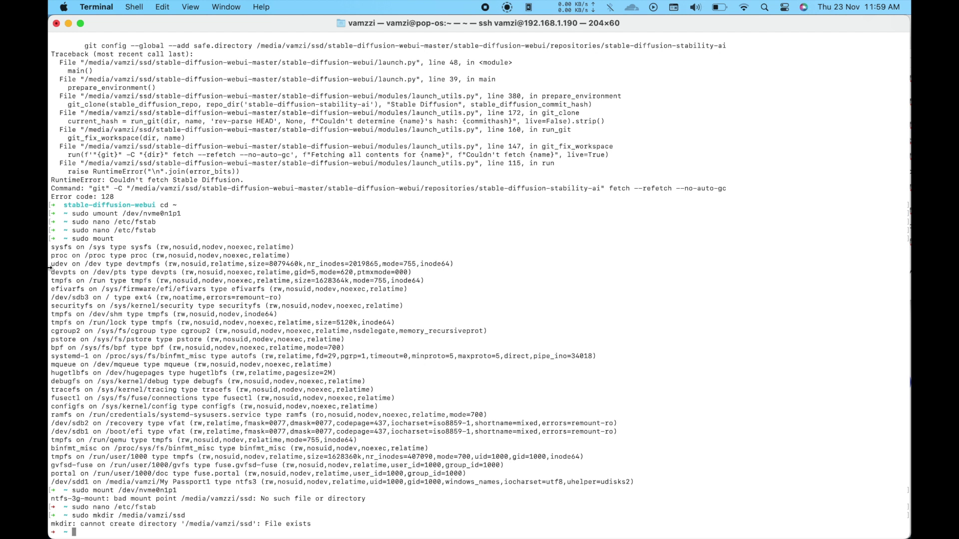
pyautogui.moveTo(72, 514); pyautogui.dragTo(188, 516)
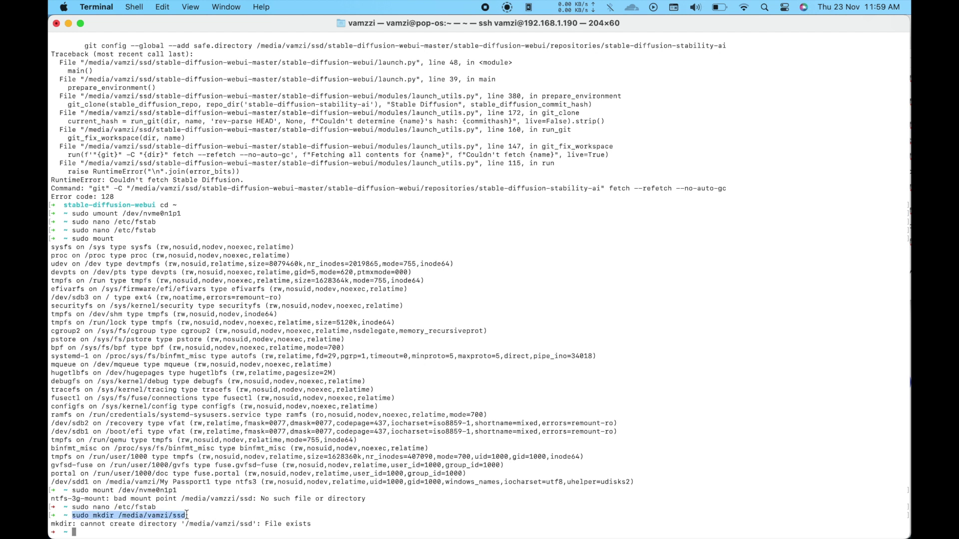
pyautogui.click(187, 516)
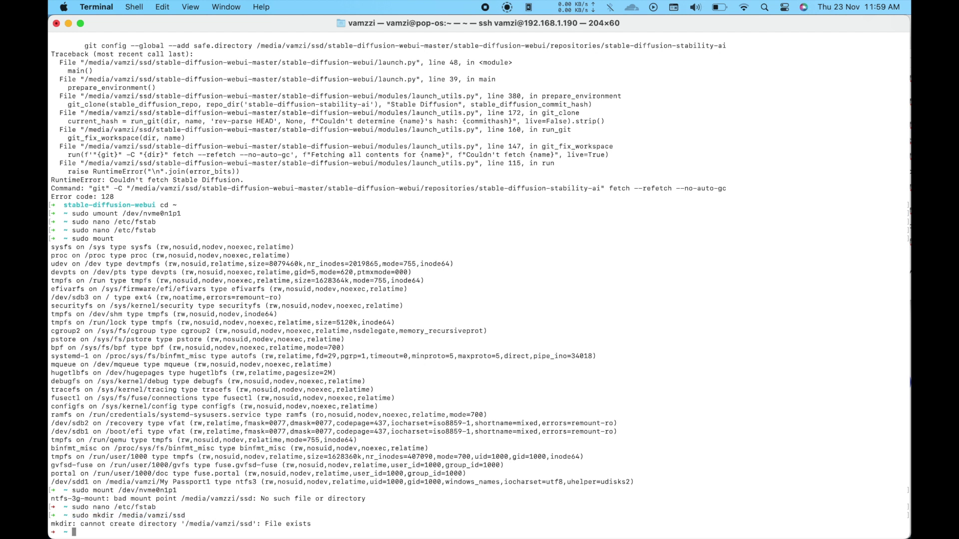
pyautogui.write('sudo mount')
# Step: List mounted filesystems with sudo mount, then mount /dev/nvme0n1p1 without error
pyautogui.press('Return')
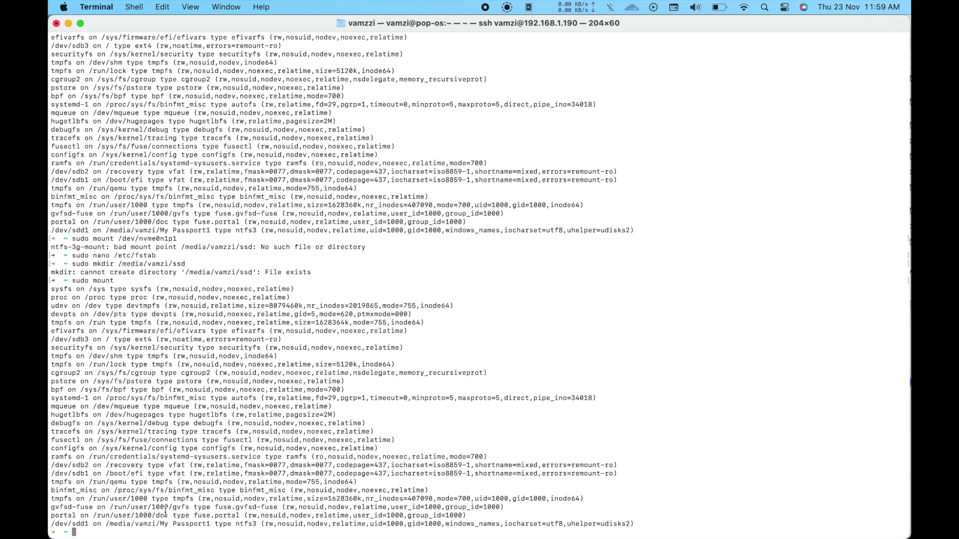
pyautogui.write('sudo mount ')
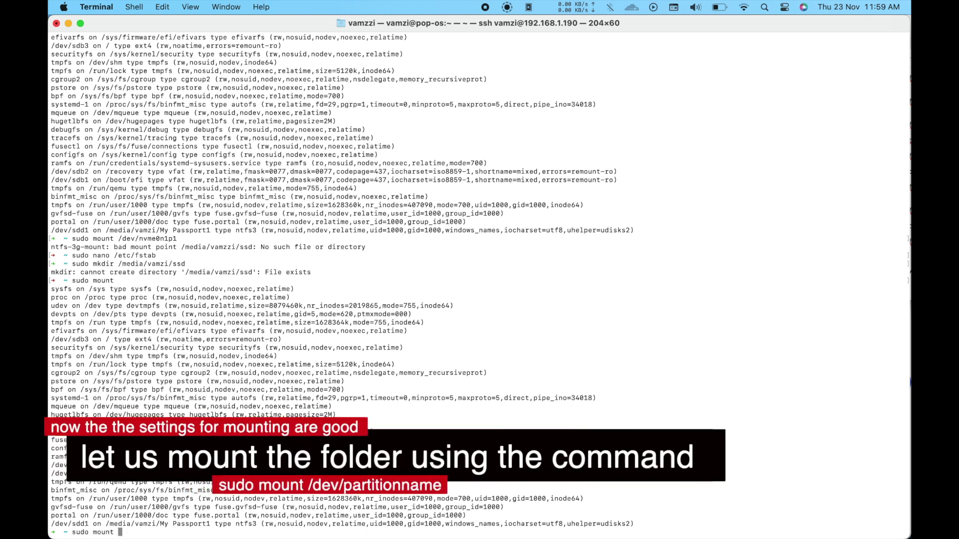
pyautogui.write('/dev/')
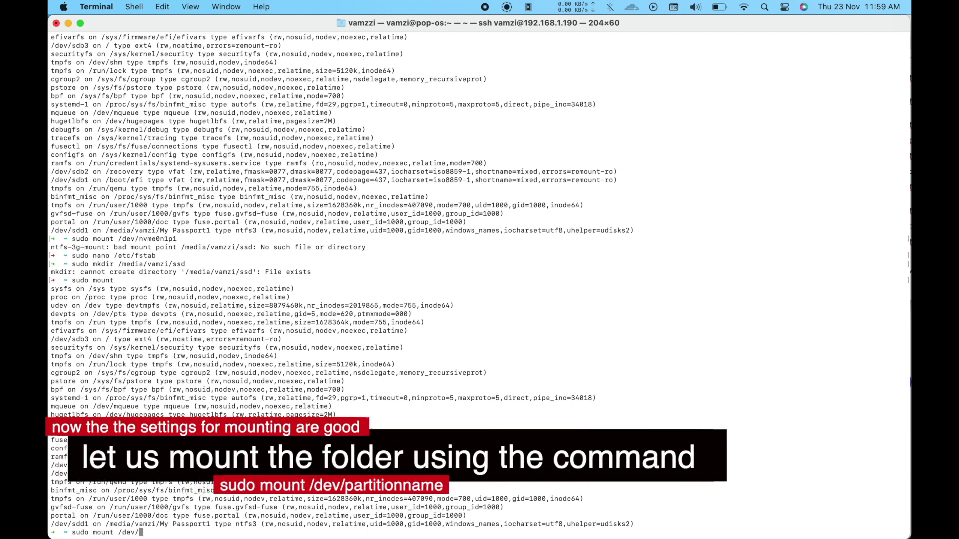
pyautogui.write('nv')
pyautogui.press('Tab')
pyautogui.press('Tab')
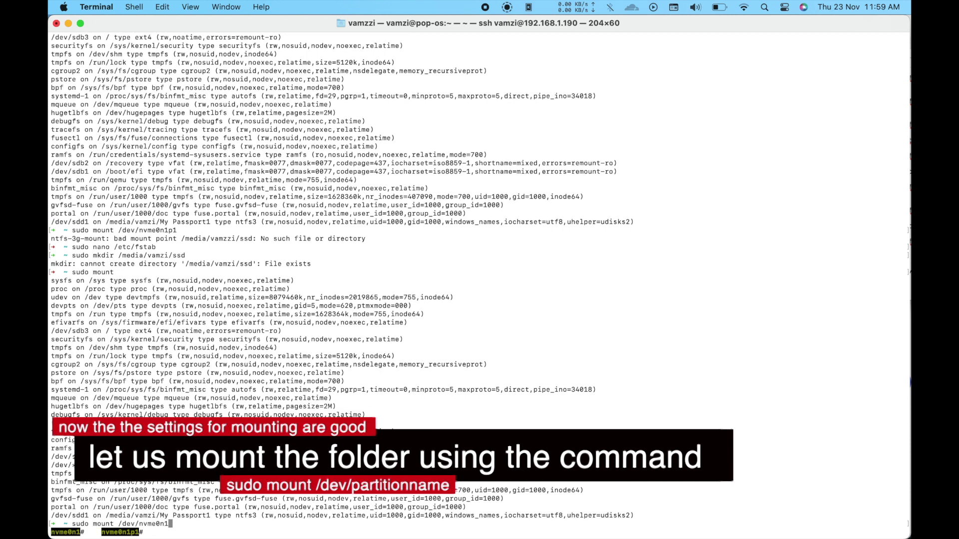
pyautogui.press('Tab')
pyautogui.press('Return')
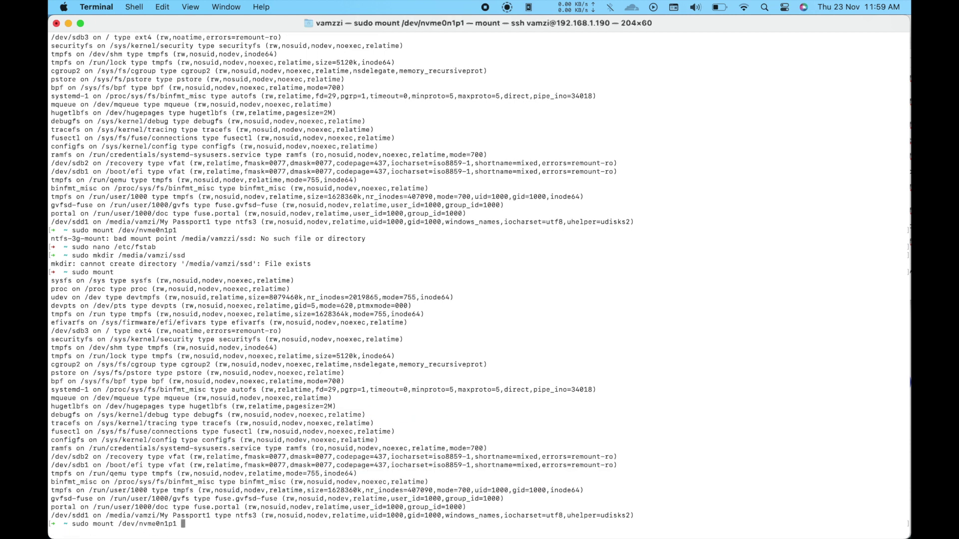
pyautogui.write('cd ')
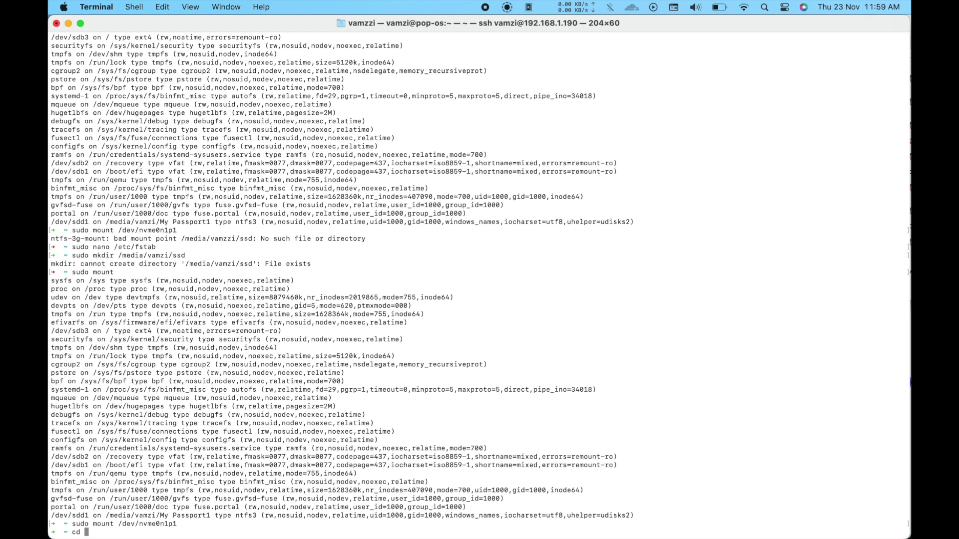
pyautogui.write('/medi')
# Step: Change into /media/vamzi/ssd/stable-diffusion-webui-master/stable-diffusion-webui
pyautogui.press('Tab')
pyautogui.write('vamz')
pyautogui.write('i/s')
pyautogui.press('Tab')
pyautogui.press('Tab')
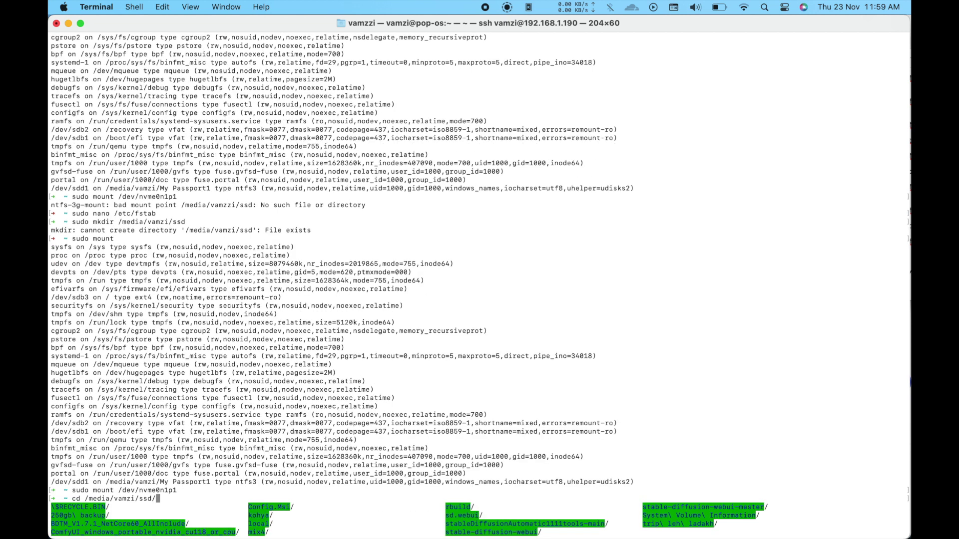
pyautogui.press('Tab')
pyautogui.press('Tab')
pyautogui.press('Tab')
pyautogui.press('Tab')
pyautogui.press('Tab')
pyautogui.press('Tab')
pyautogui.press('Tab')
pyautogui.press('Tab')
pyautogui.press('Tab')
pyautogui.press('Tab')
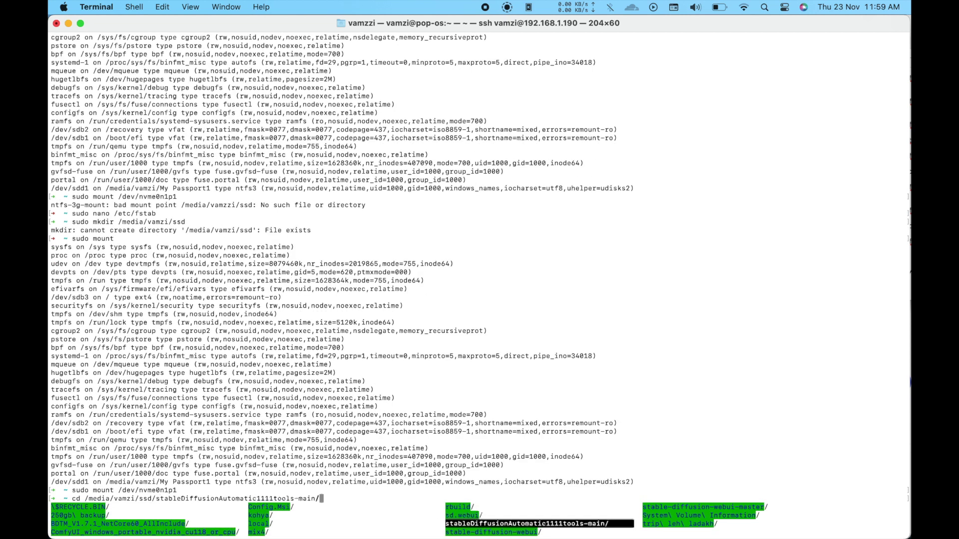
pyautogui.press('Tab')
pyautogui.press('Tab')
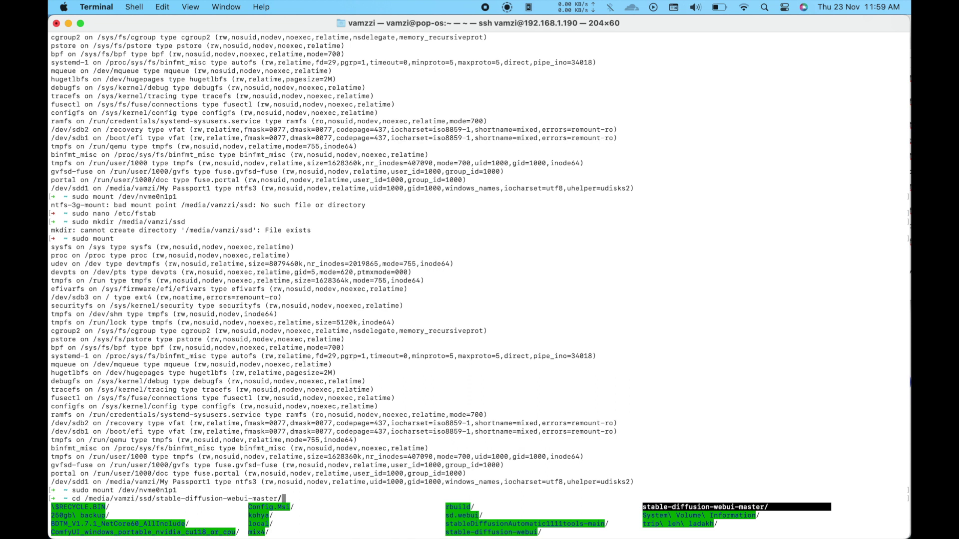
pyautogui.press('Return')
pyautogui.press('Tab')
pyautogui.press('Tab')
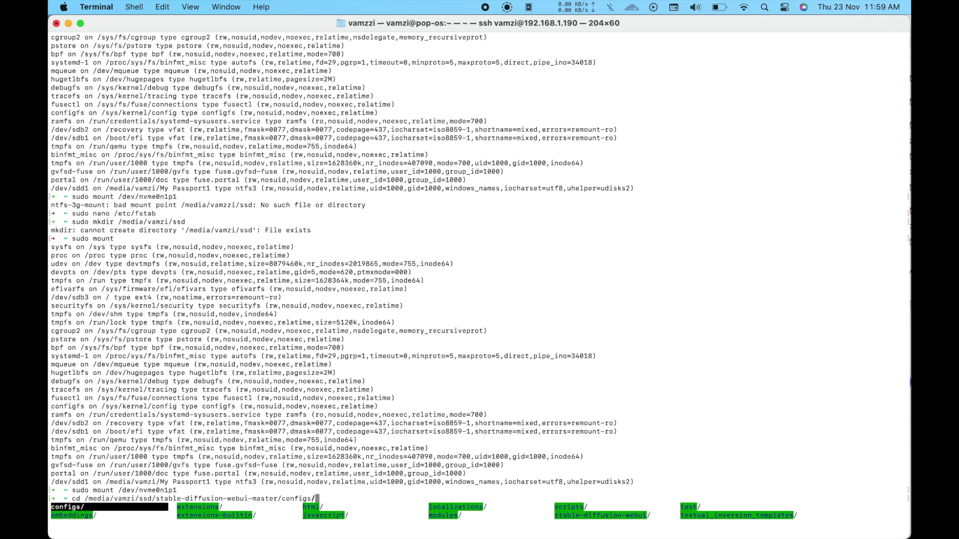
pyautogui.press('Tab')
pyautogui.press('Tab')
pyautogui.press('Tab')
pyautogui.press('Tab')
pyautogui.press('Tab')
pyautogui.press('Tab')
pyautogui.press('Tab')
pyautogui.press('Tab')
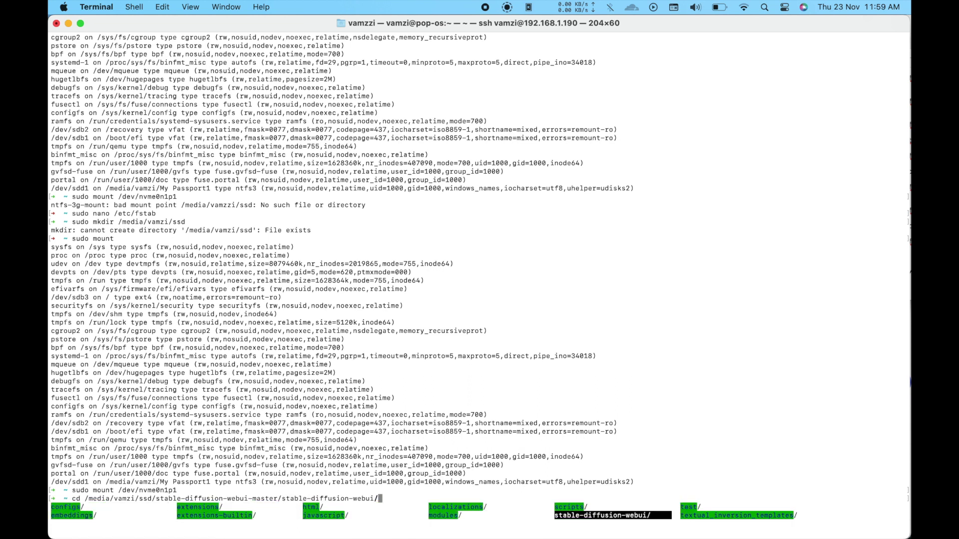
pyautogui.press('Return')
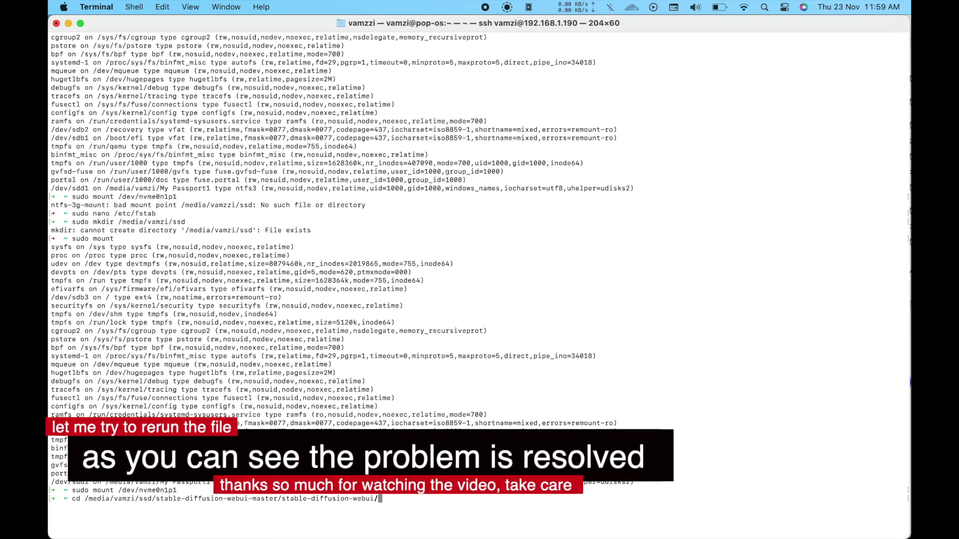
pyautogui.press('Return')
pyautogui.write('./')
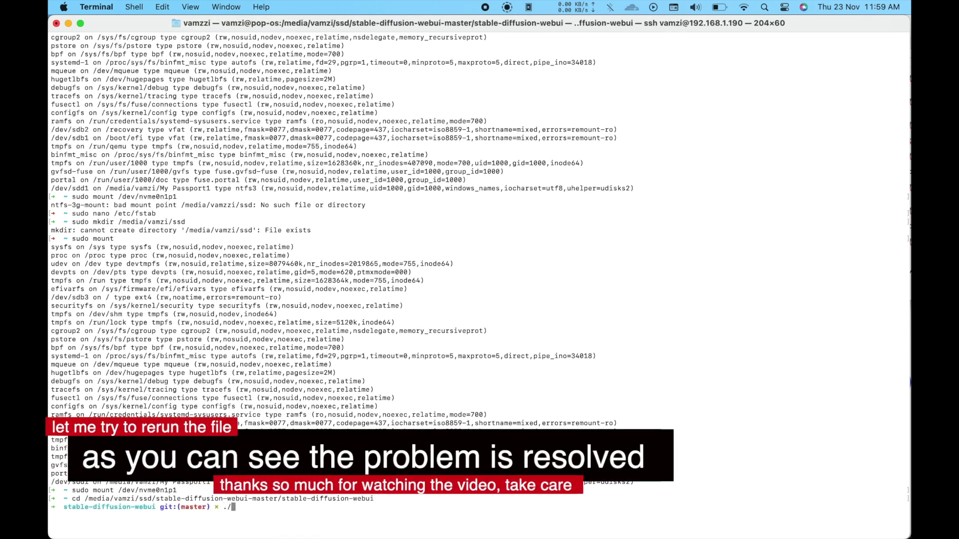
pyautogui.write('webui.sh')
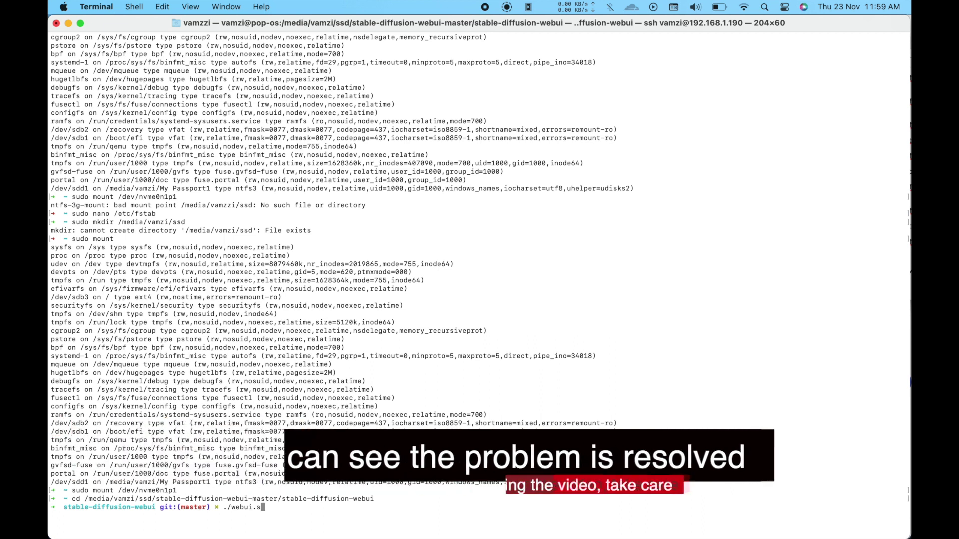
# Step: Run ./webui.sh and quit the text browser it opens with q and y
pyautogui.press('Return')
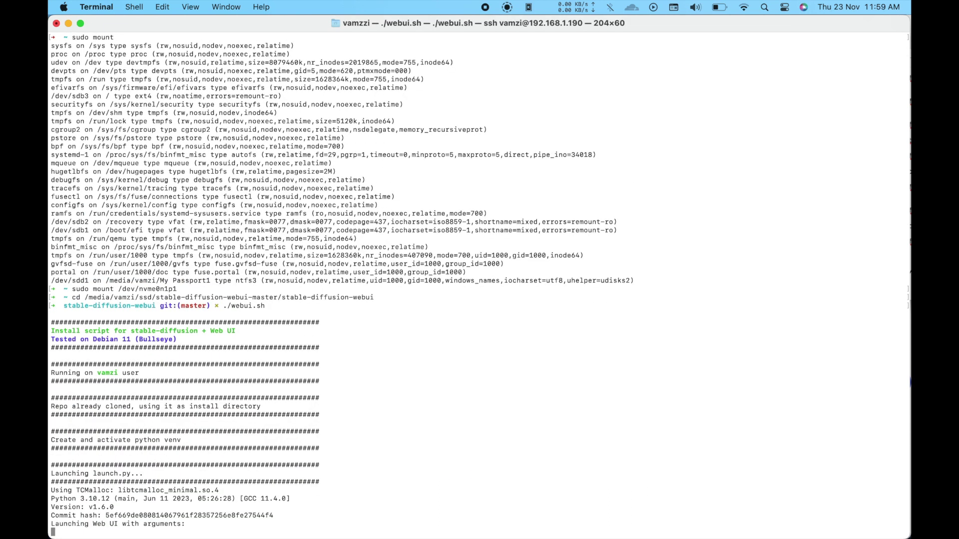
pyautogui.press('q')
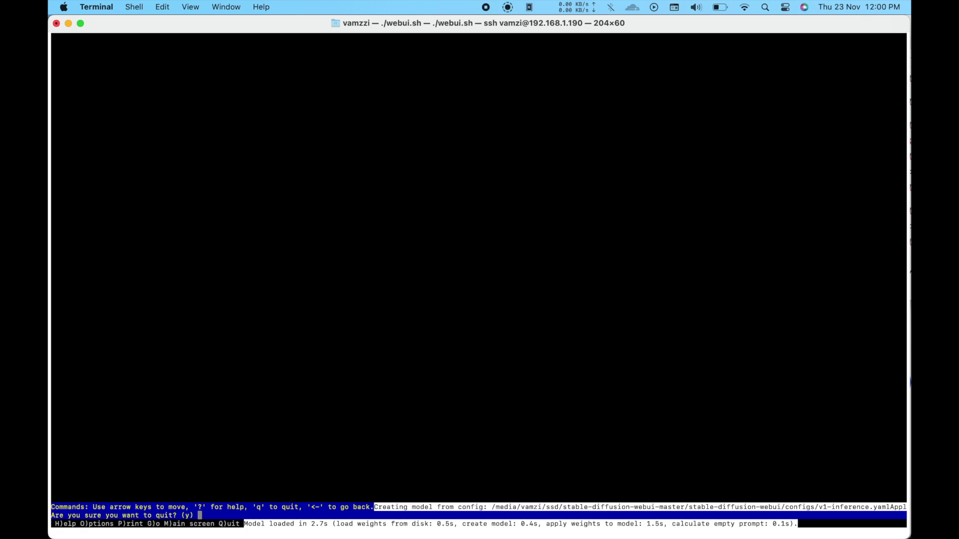
pyautogui.press('y')
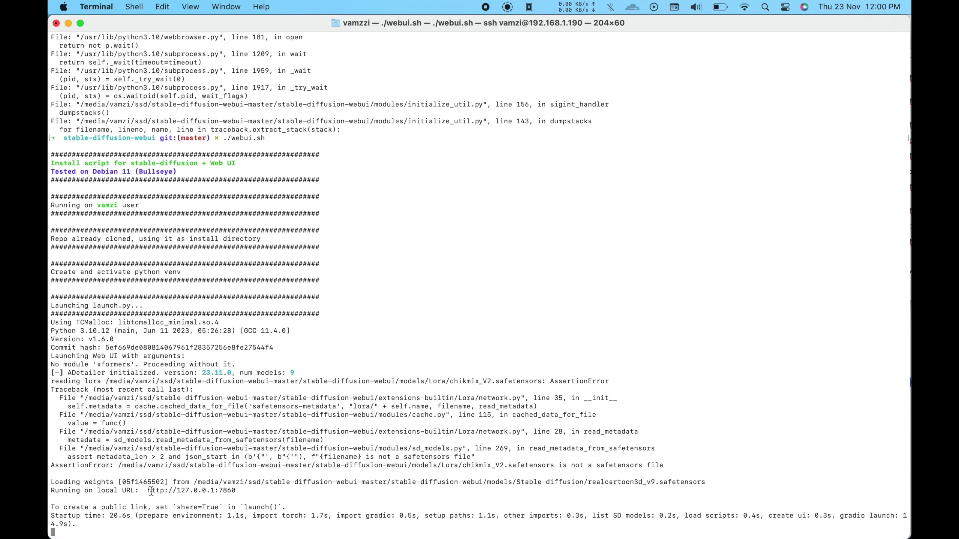
pyautogui.moveTo(148, 490); pyautogui.dragTo(270, 492)
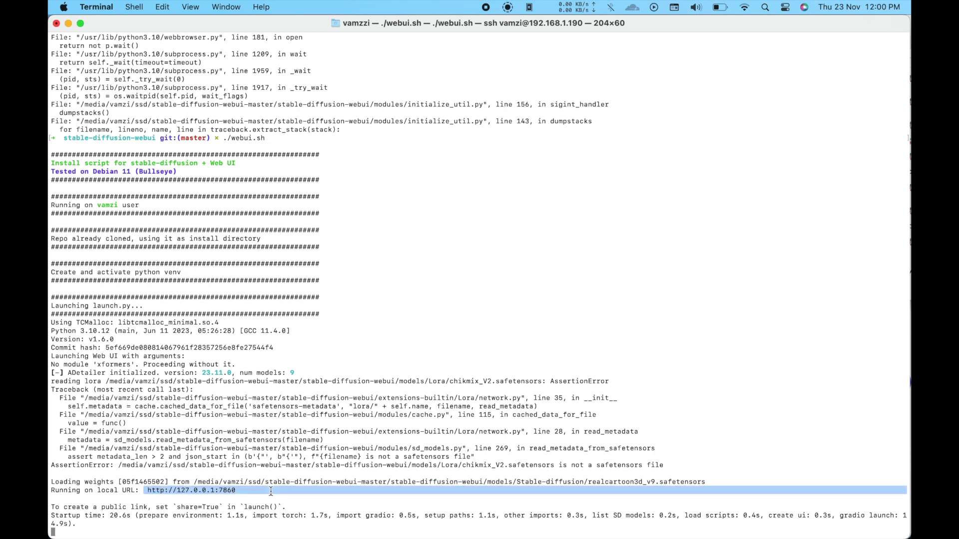